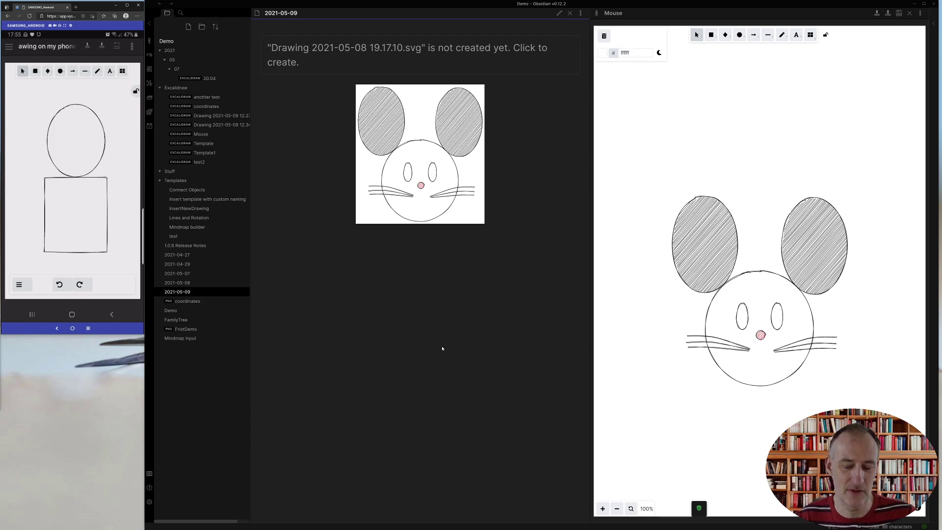
- Toggle the phone's file list to compare it with the open drawing
left_click(9, 47)
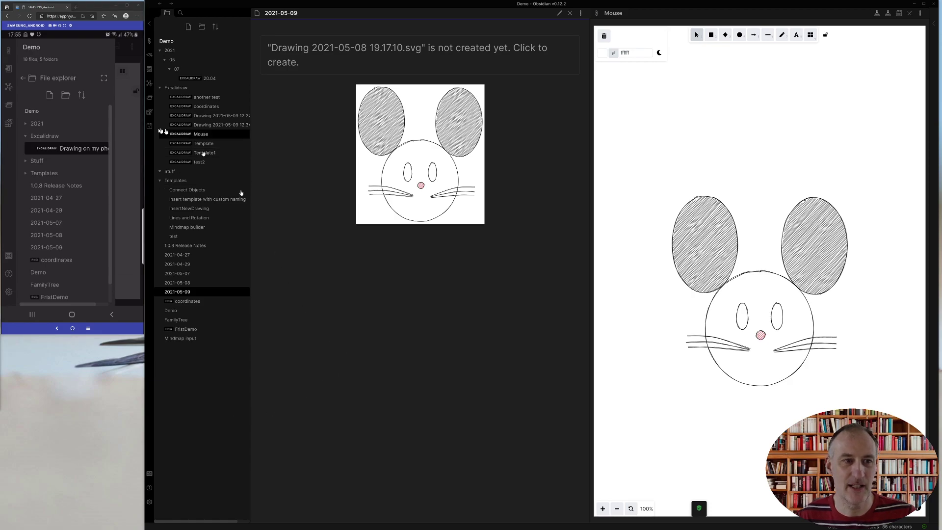
left_click(136, 122)
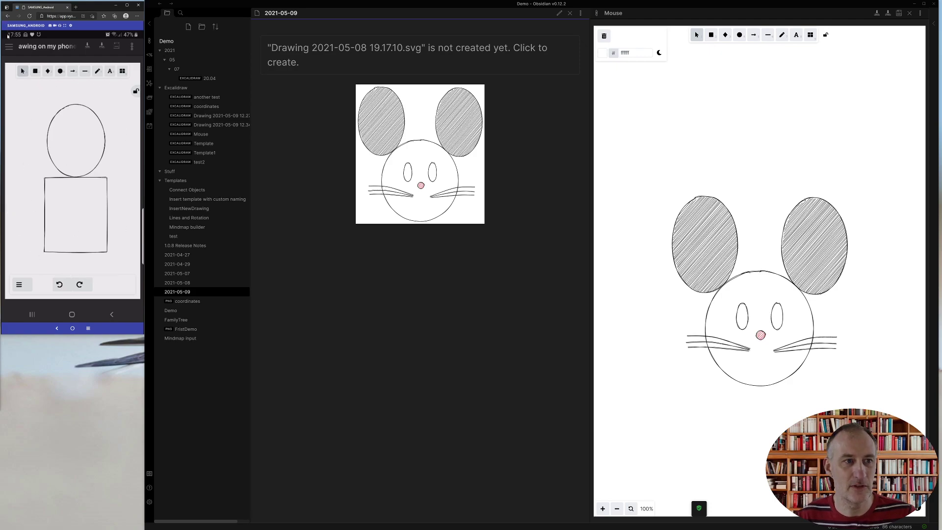
left_click(8, 47)
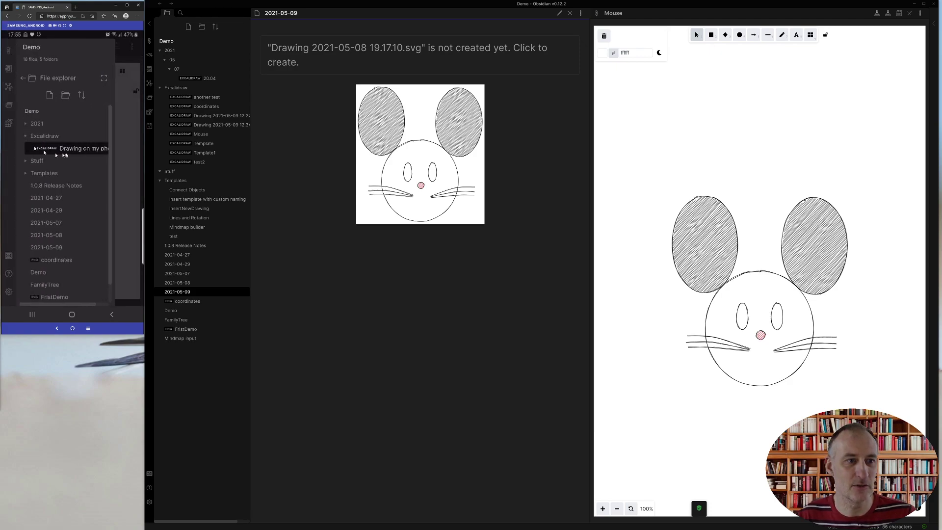
left_click(132, 182)
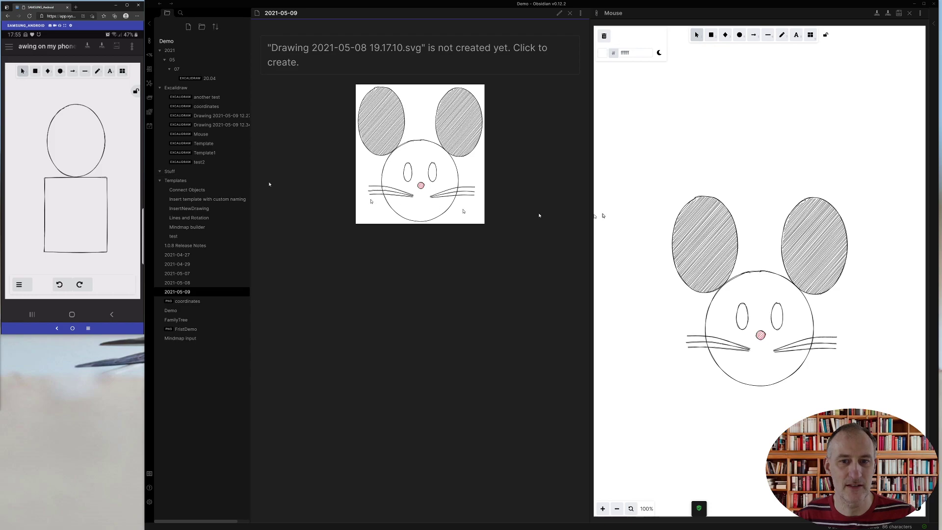
- Review the desktop Sync settings, then close Settings
left_click(149, 501)
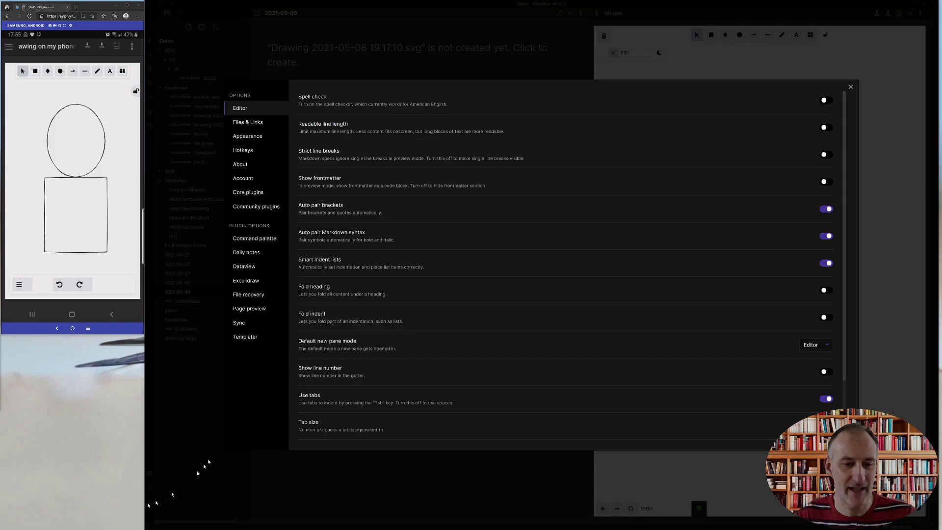
left_click(245, 323)
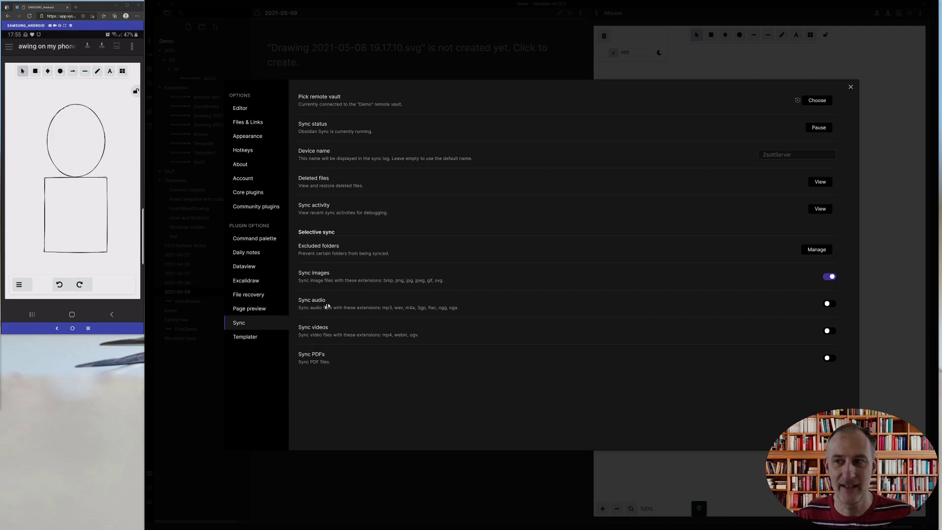
left_click(851, 87)
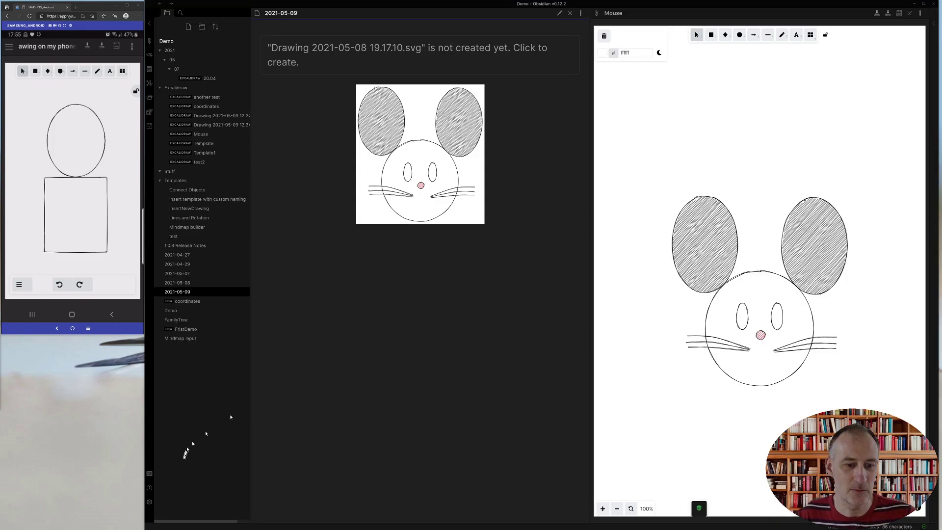
- Enable Excalidraw sync in the desktop Excalidraw plugin settings, using the excalidraw_sync folder
left_click(150, 504)
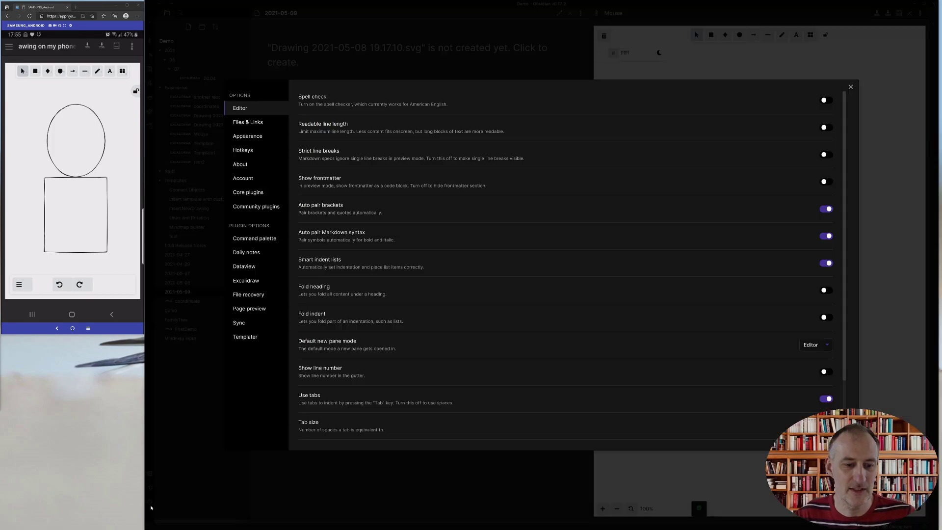
left_click(266, 283)
scroll(544, 309, "down", 2)
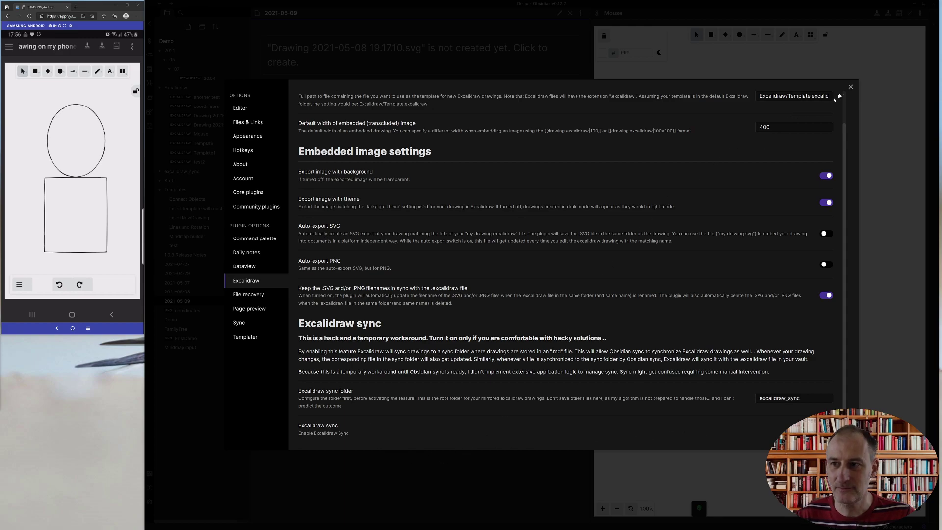
left_click(850, 88)
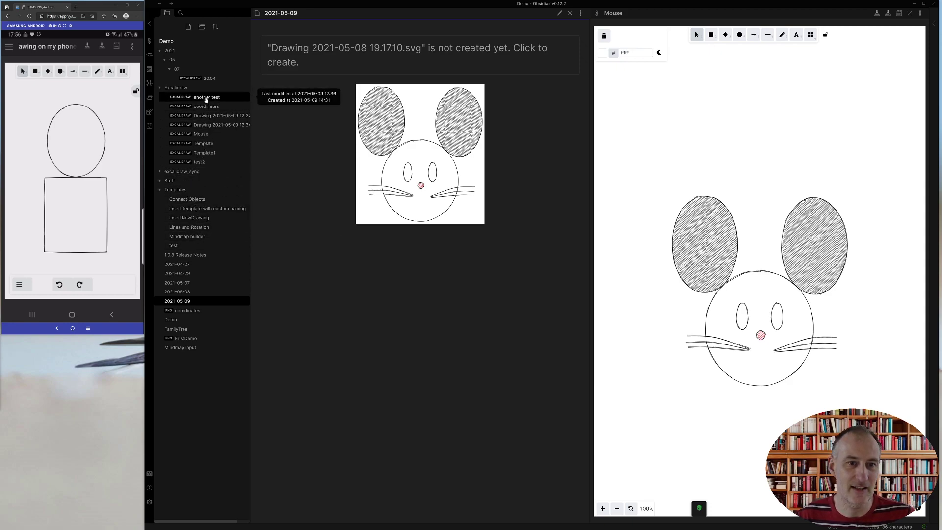
left_click(160, 172)
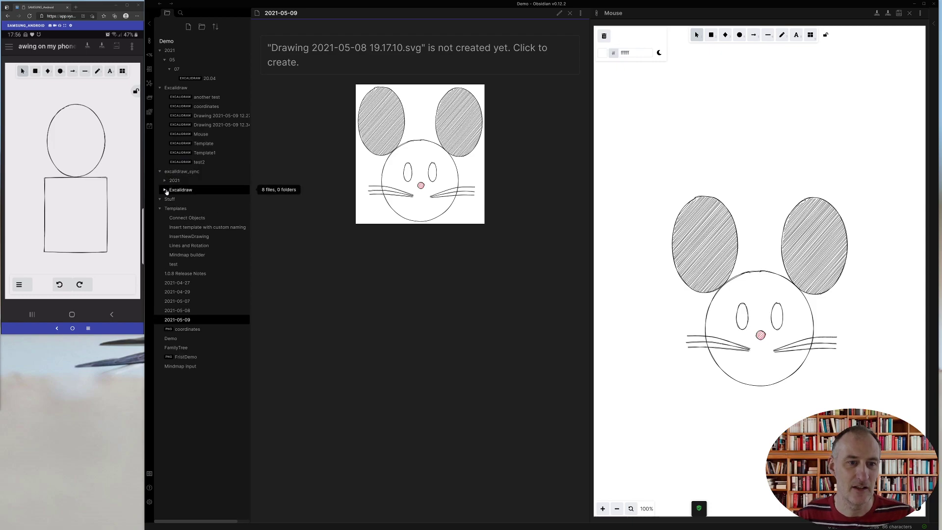
left_click(168, 190)
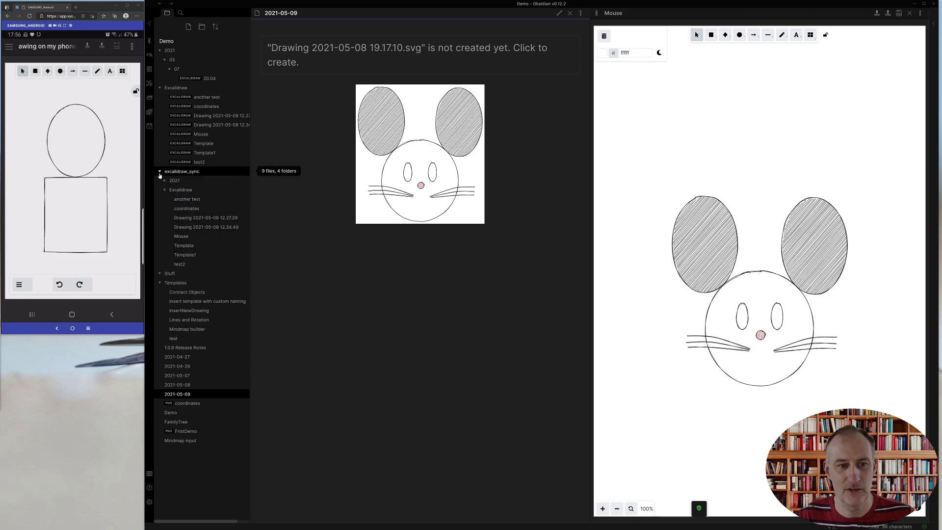
left_click(160, 172)
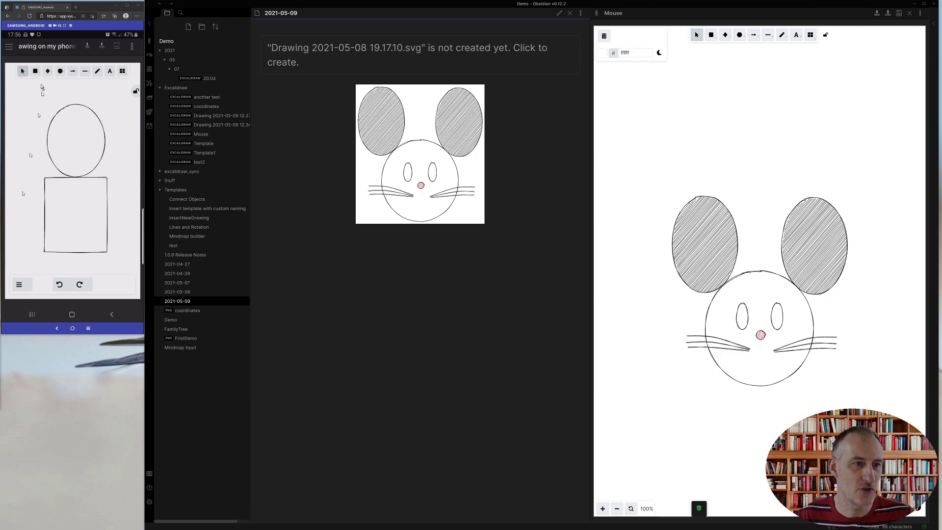
- Switch on the Excalidraw sync toggle in the phone's plugin settings and return to the files
left_click(9, 45)
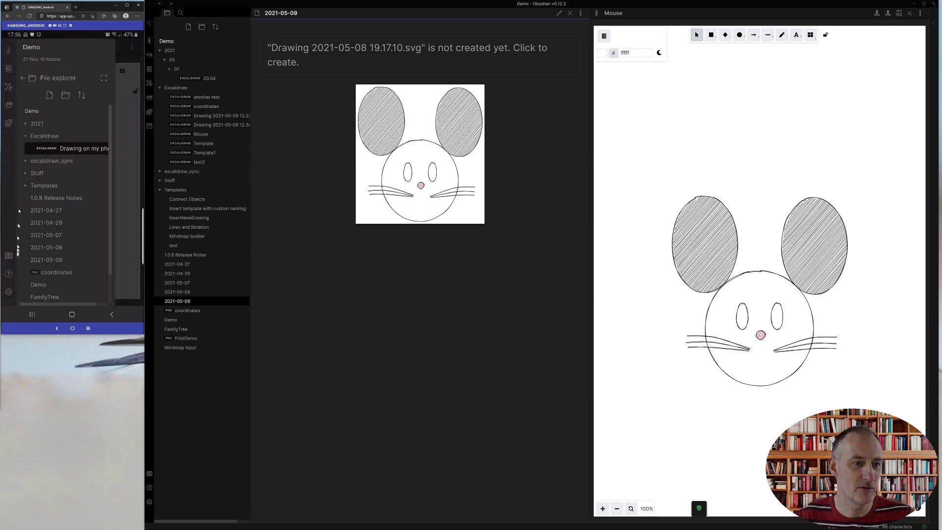
left_click(8, 290)
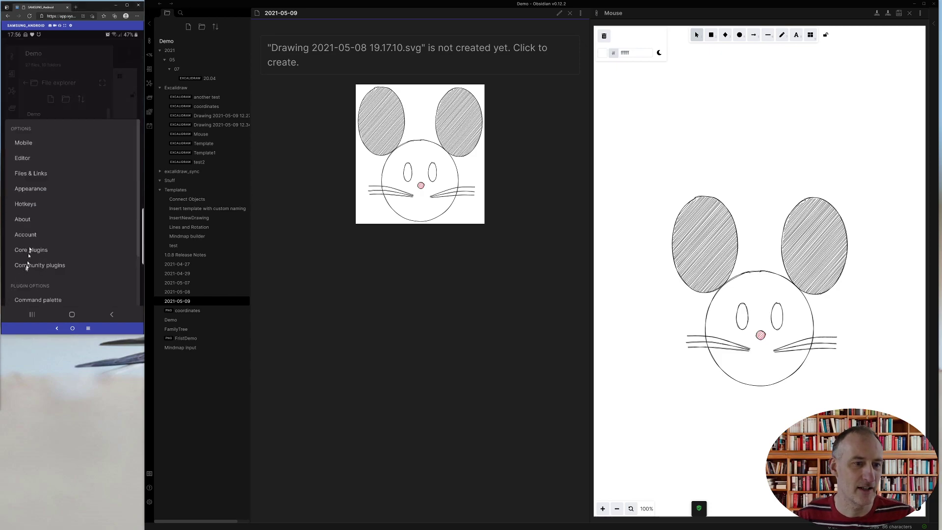
scroll(28, 254, "down", 1)
scroll(33, 254, "down", 1)
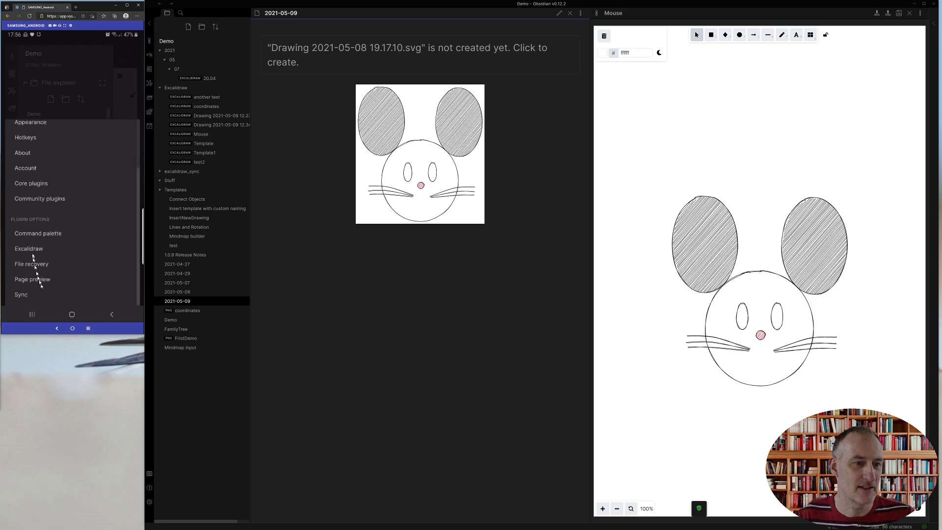
left_click(29, 249)
scroll(73, 209, "down", 2)
scroll(73, 209, "down", 1)
scroll(74, 211, "down", 1)
scroll(74, 212, "down", 2)
scroll(73, 212, "down", 2)
scroll(81, 242, "down", 2)
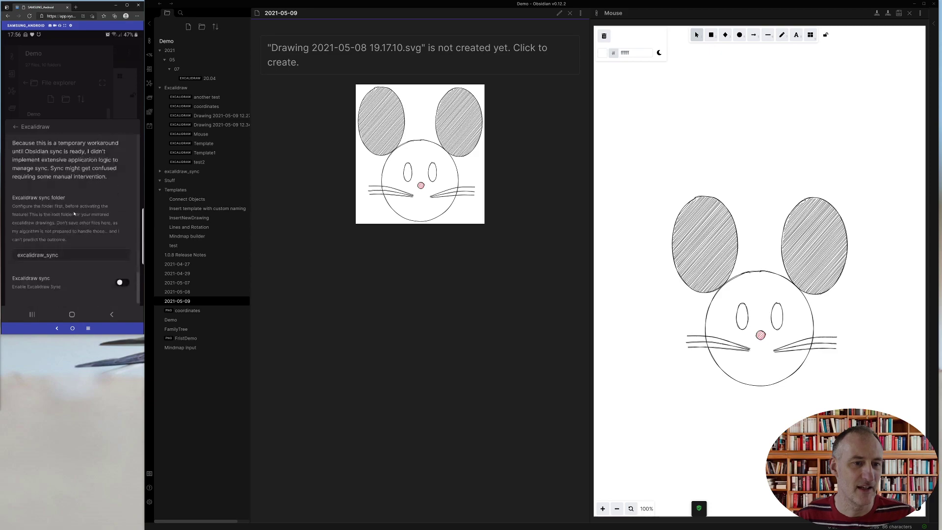
left_click(123, 283)
left_click(111, 313)
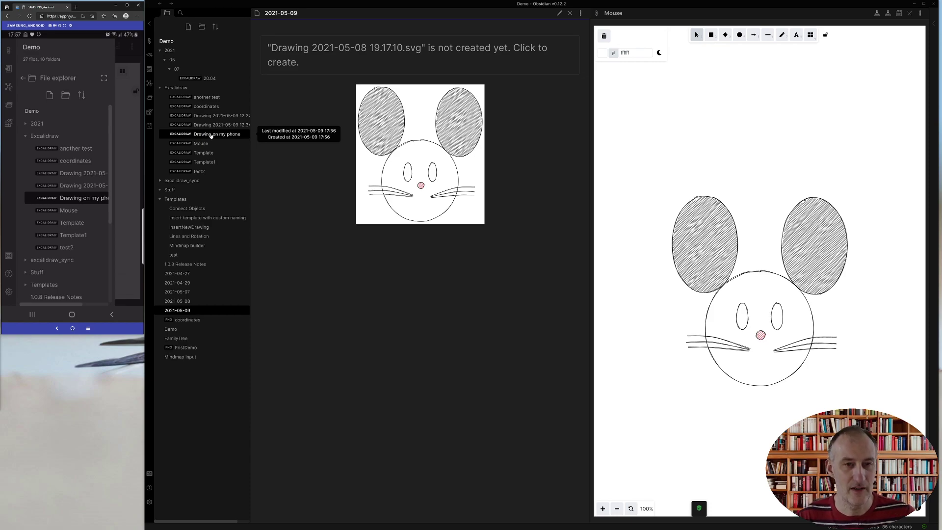
- Show 'Drawing on my phone' on the desktop and in the phone view
left_click(615, 135)
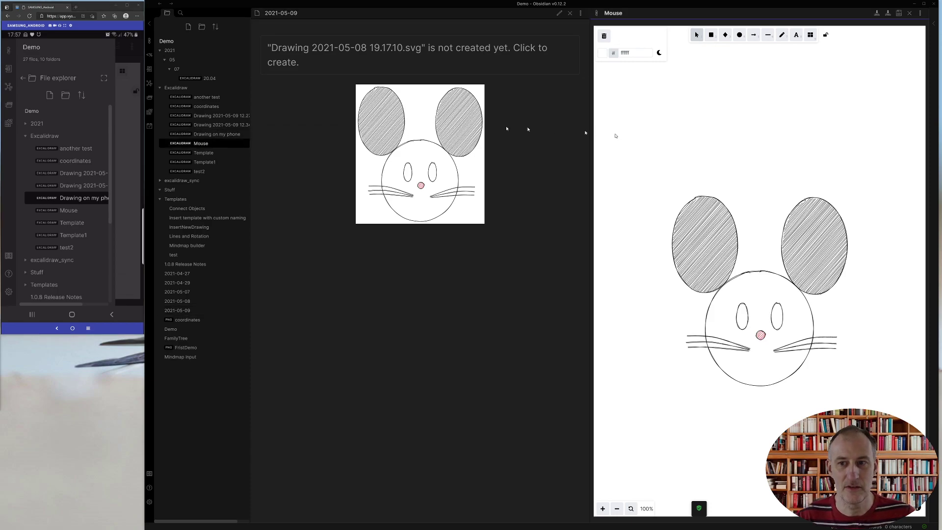
left_click(204, 135)
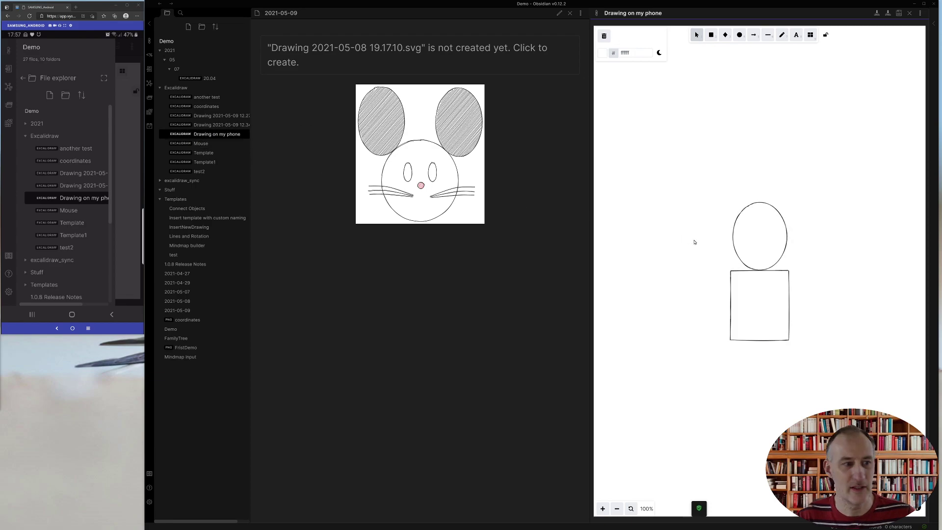
left_click(129, 150)
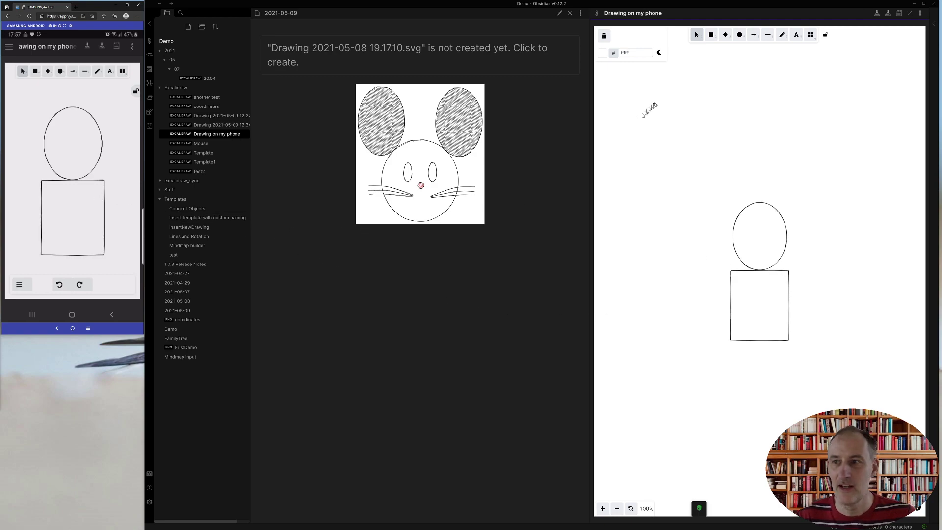
- Give the ellipse a pink background fill
left_click(739, 214)
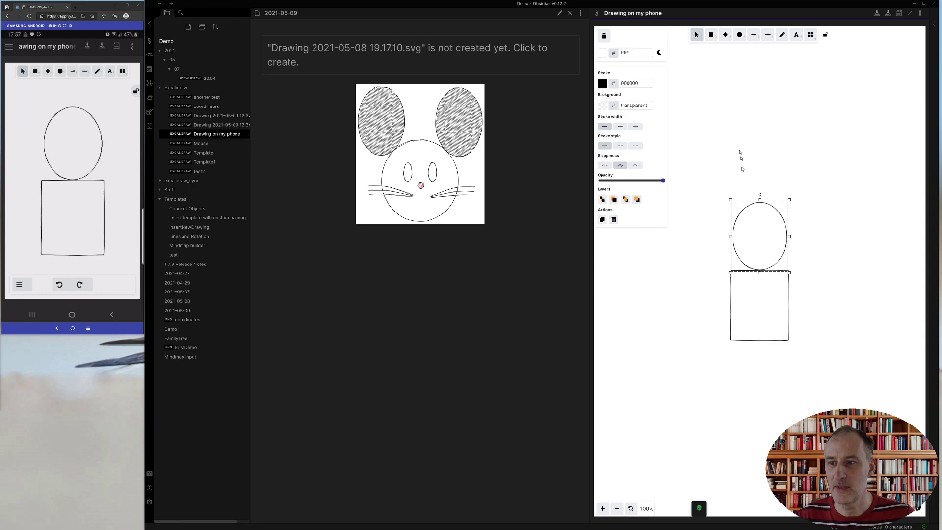
left_click(603, 105)
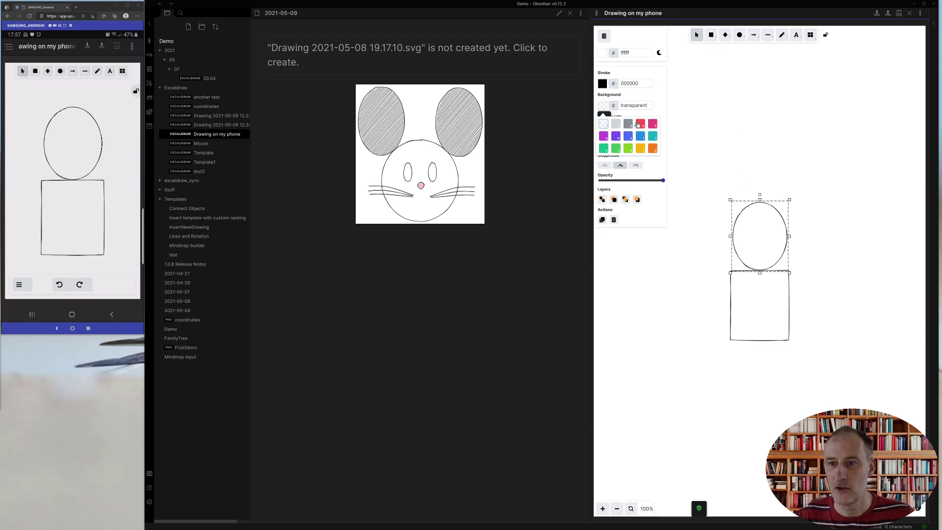
left_click(640, 123)
left_click(753, 134)
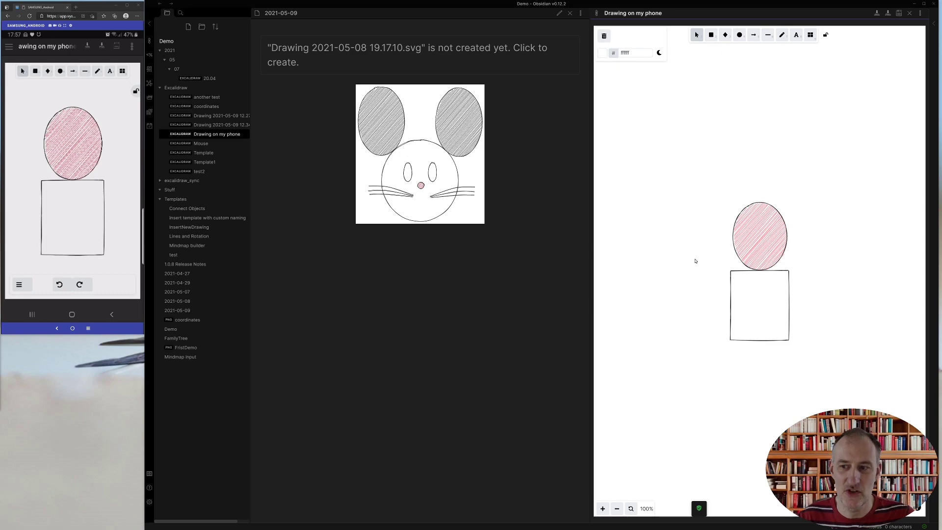
- Fill the rectangle blue and force-save the drawing so it syncs to the phone
left_click(730, 271)
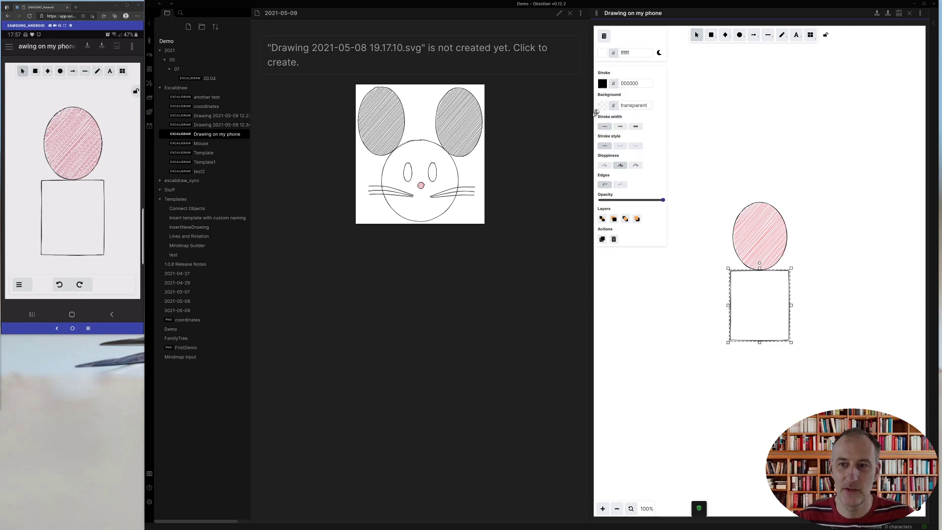
left_click(602, 104)
left_click(627, 137)
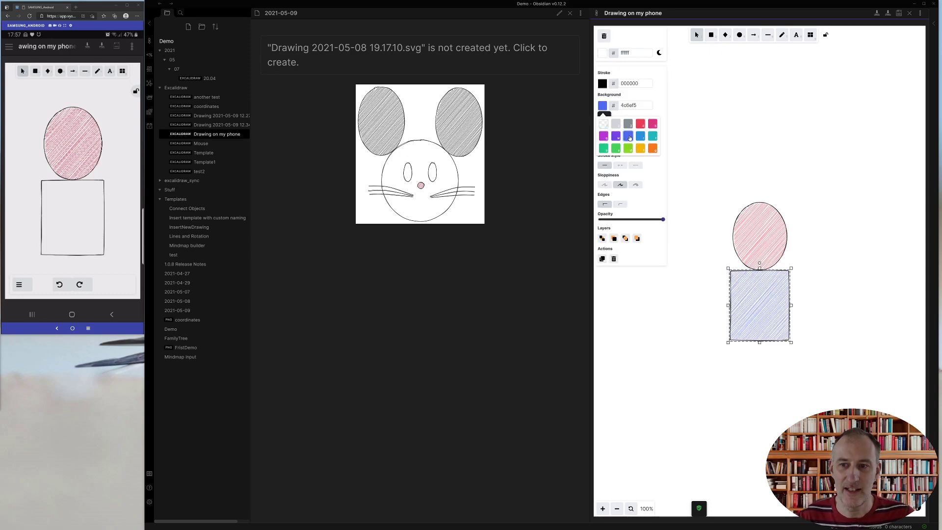
left_click(705, 158)
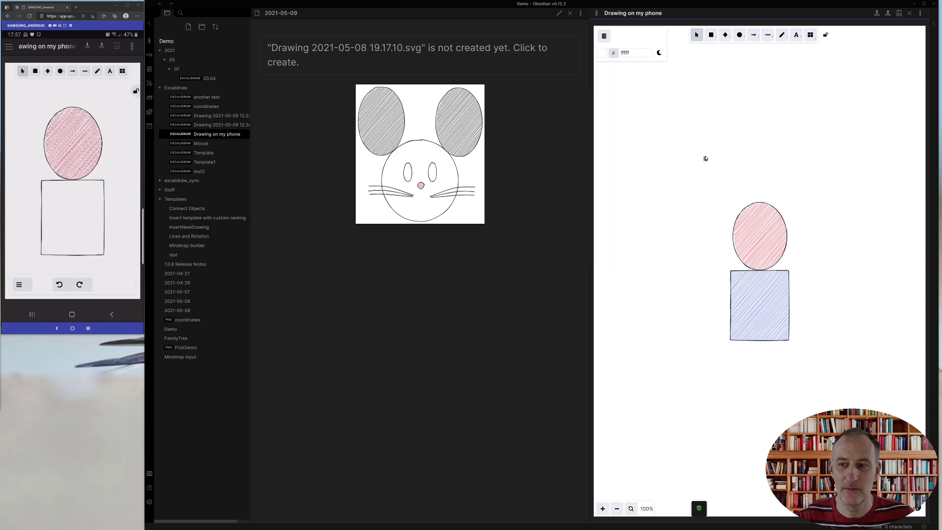
left_click(898, 14)
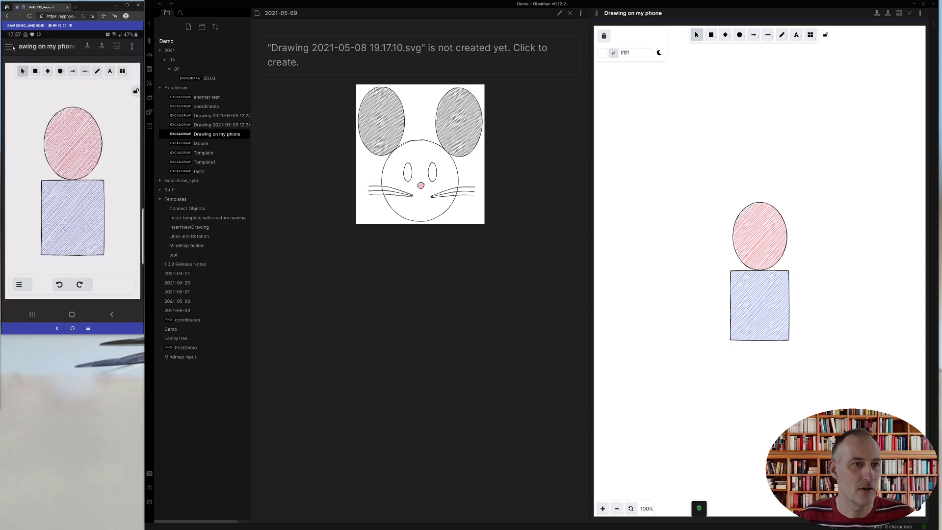
- Draw a small rectangle below the face in the phone's Mouse sketch, then view Mouse on desktop
left_click(11, 46)
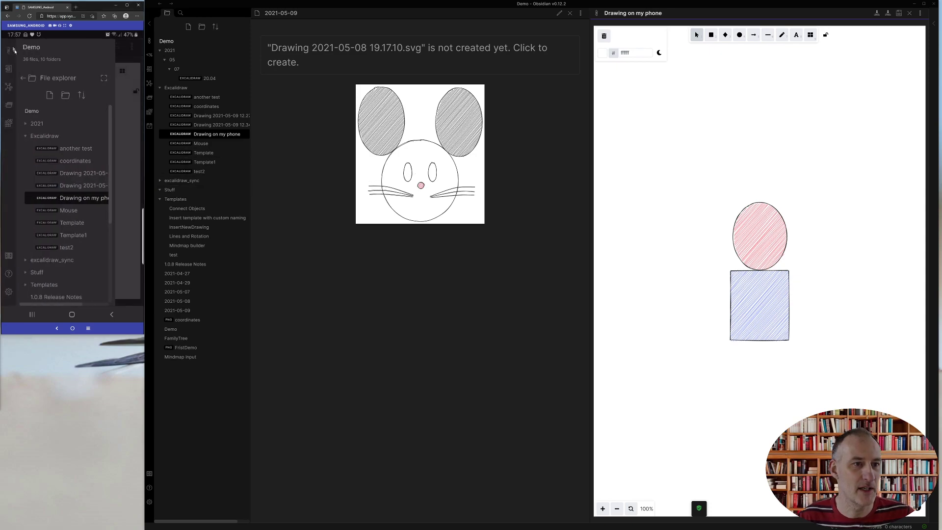
left_click(69, 210)
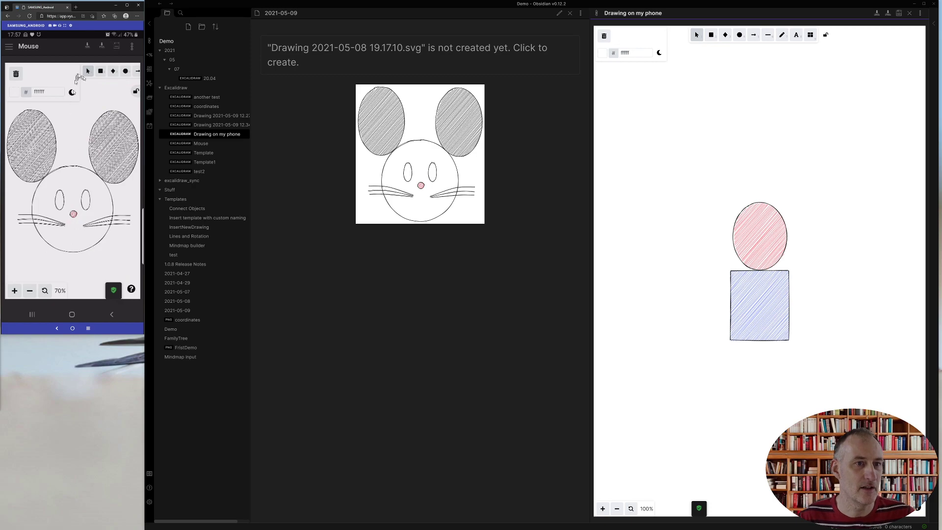
left_click(100, 72)
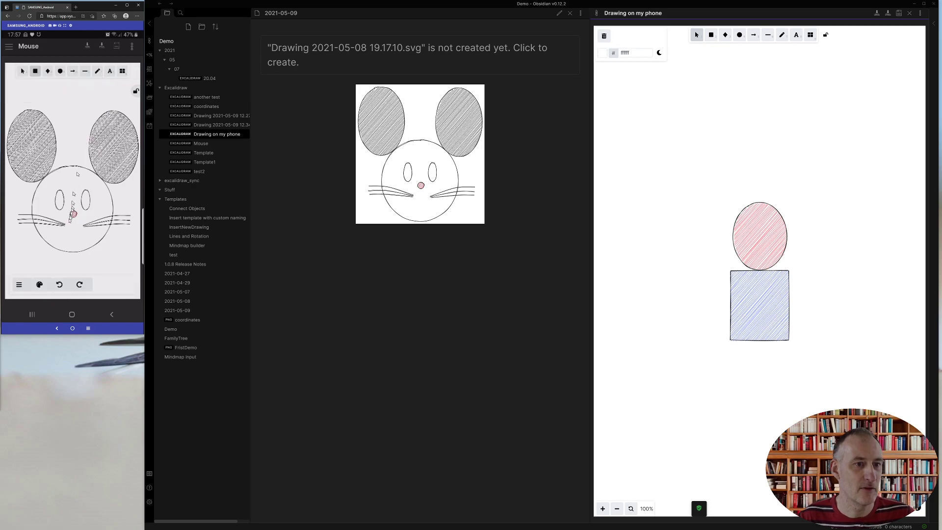
left_click_drag(106, 245, 119, 263)
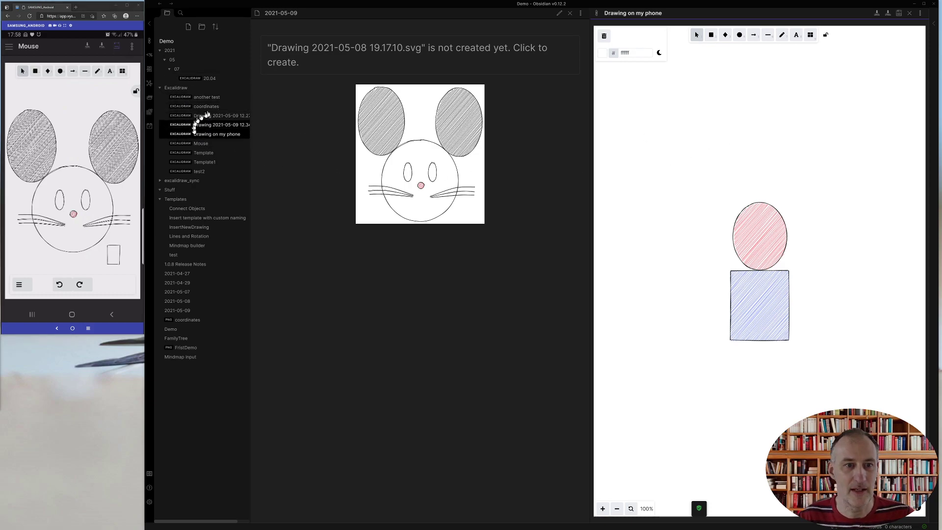
left_click(204, 145)
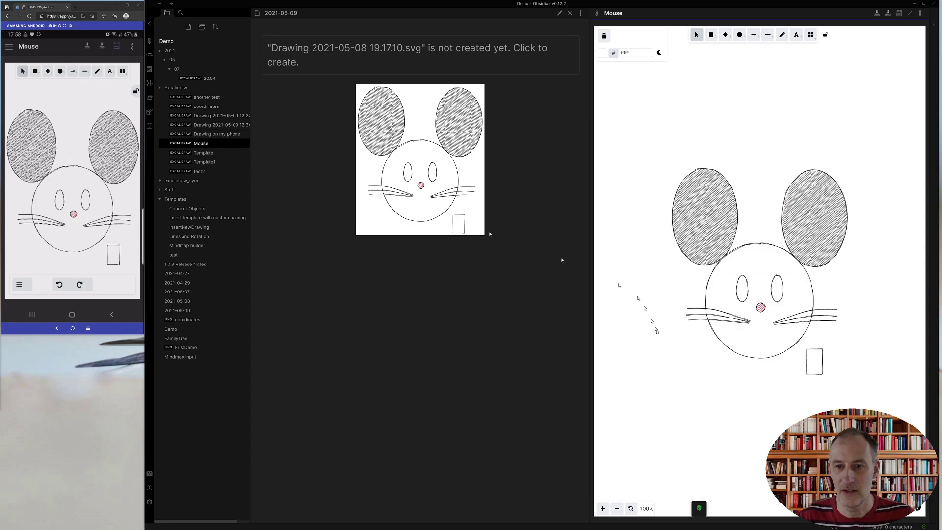